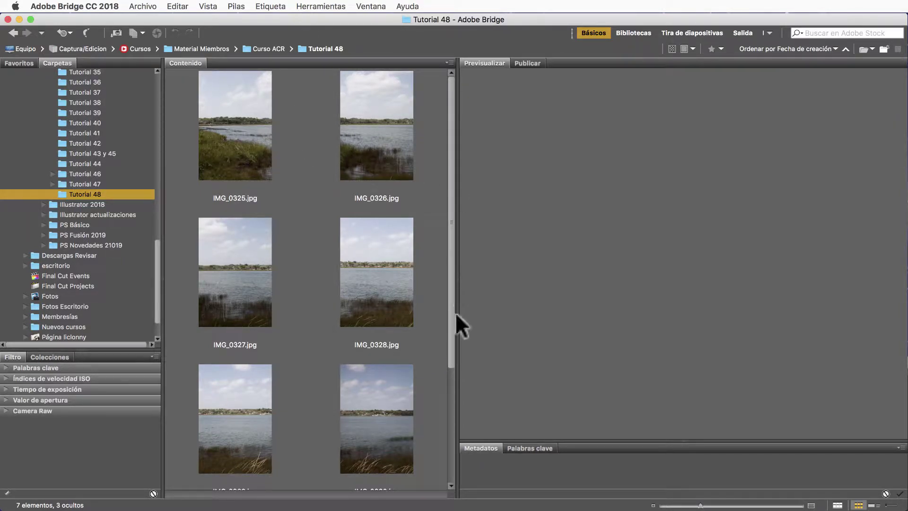
pyautogui.scroll(-2, 449, 330)
pyautogui.scroll(-3, 444, 378)
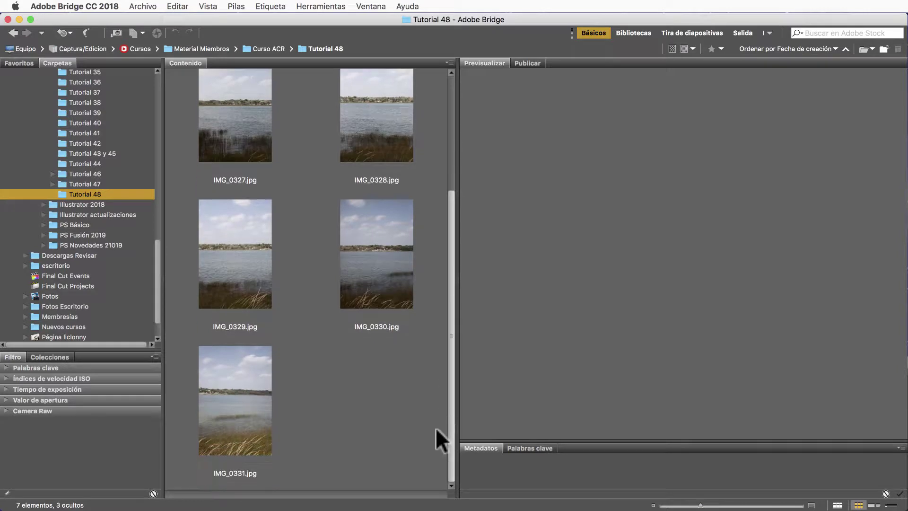
pyautogui.scroll(3, 436, 427)
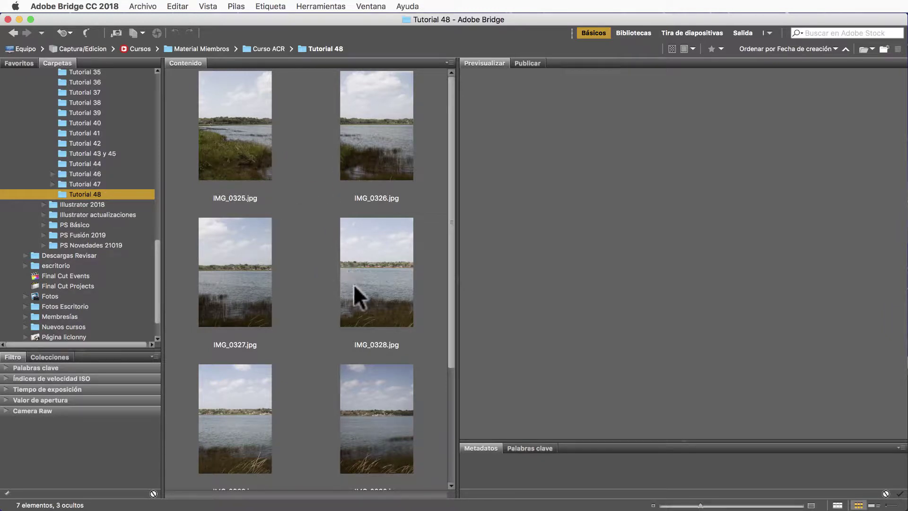
pyautogui.scroll(-5, 354, 286)
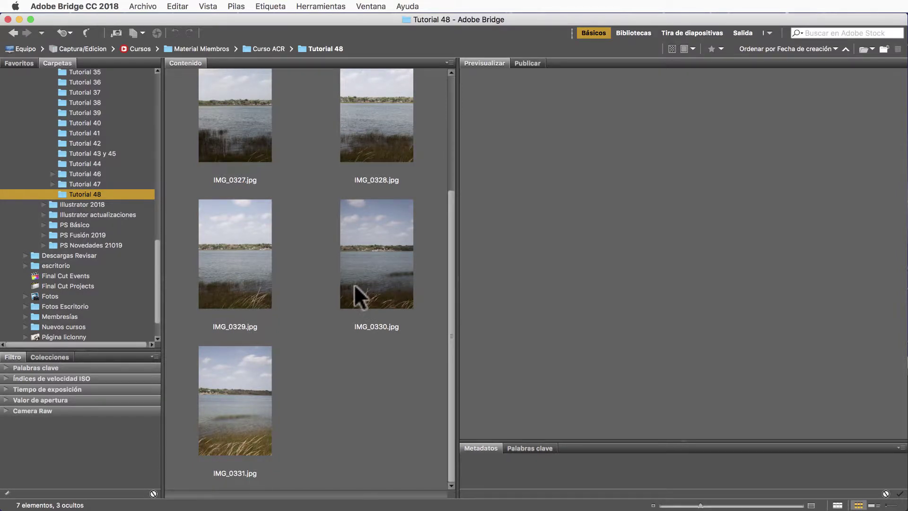
pyautogui.scroll(5, 353, 286)
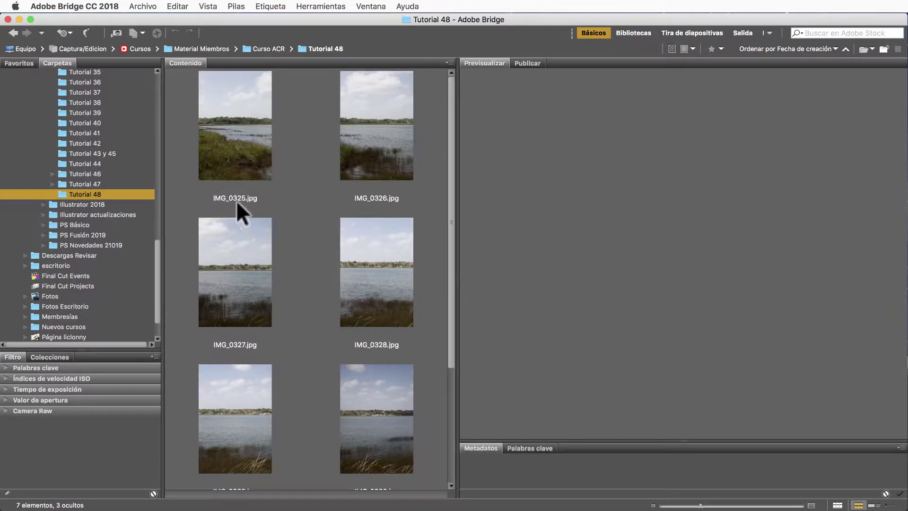
# Preview IMG_0325 through IMG_0331 one by one, scrolling down to reach the last three.
pyautogui.click(236, 136)
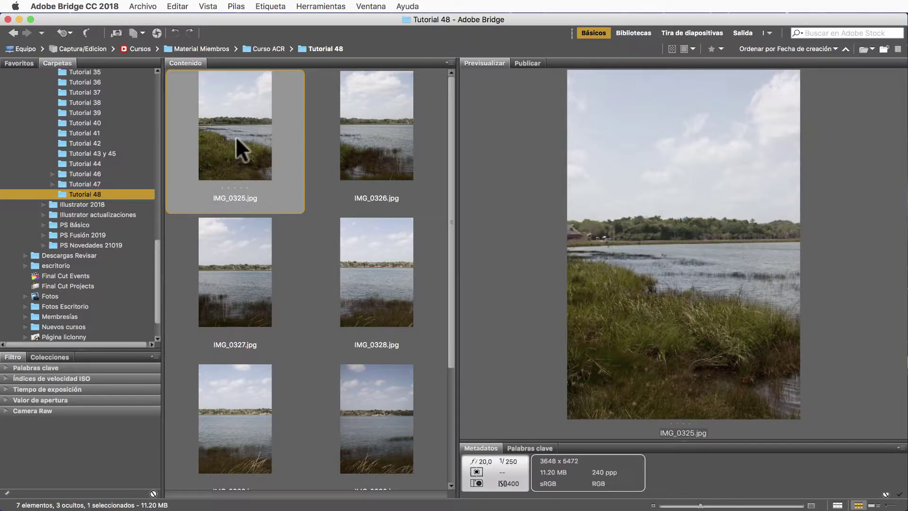
pyautogui.click(376, 149)
pyautogui.click(217, 276)
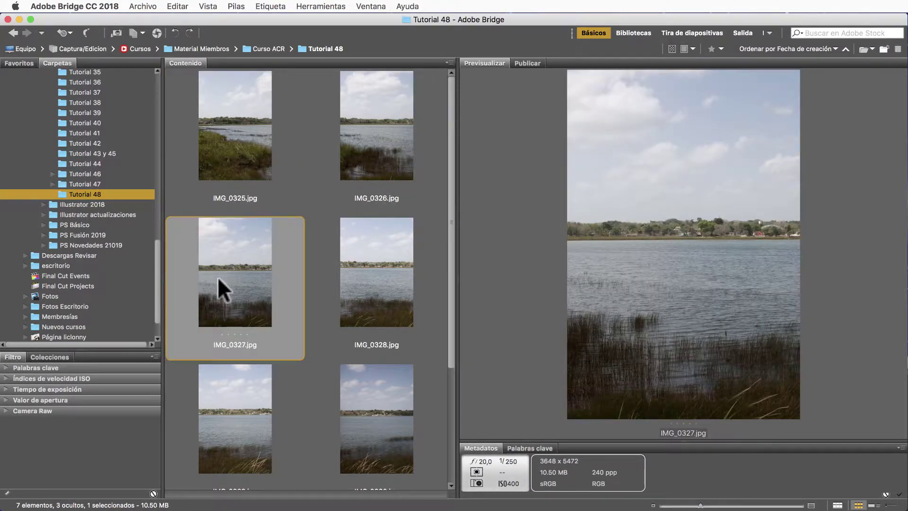
pyautogui.click(396, 276)
pyautogui.scroll(-5, 396, 277)
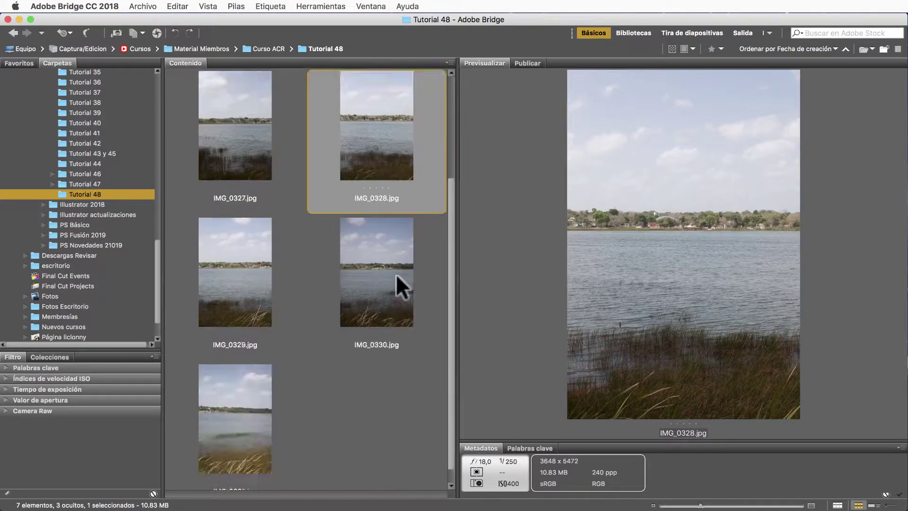
pyautogui.click(219, 256)
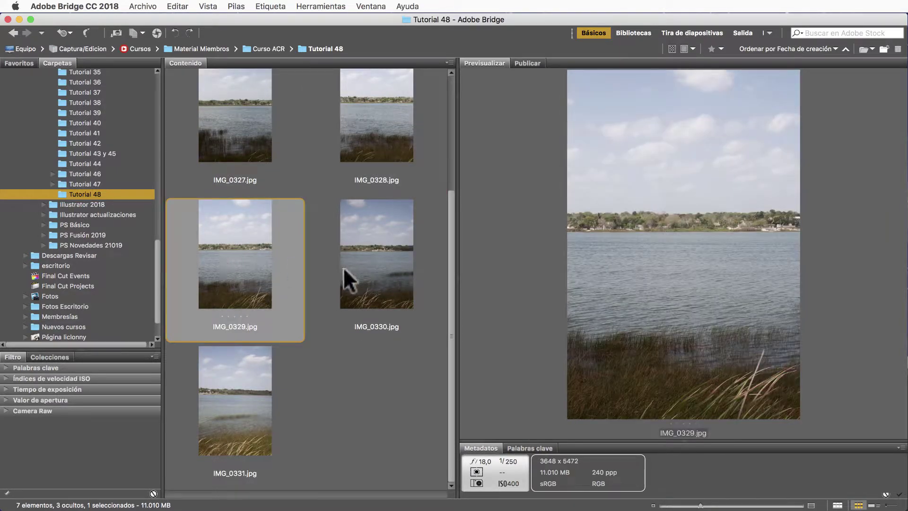
pyautogui.click(379, 265)
pyautogui.click(226, 387)
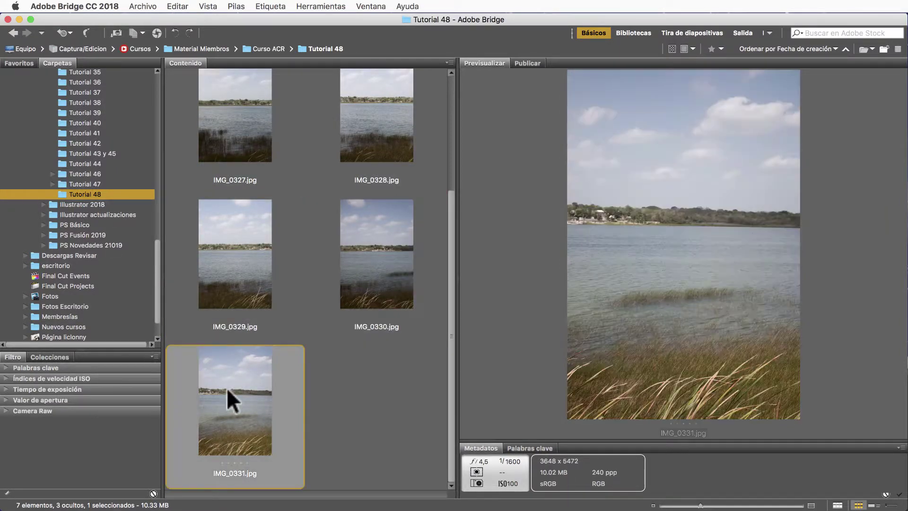
pyautogui.scroll(4, 226, 387)
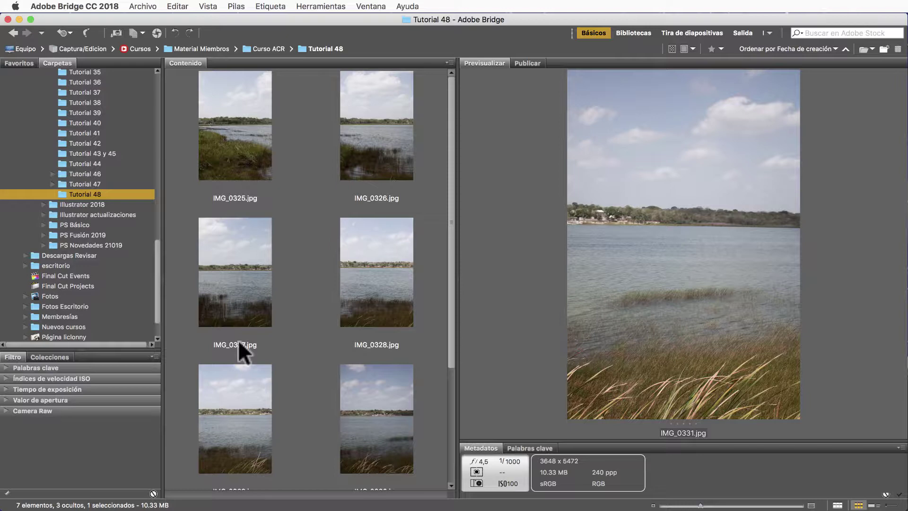
# Start a multi-selection of IMG_0325, IMG_0326, IMG_0327 and IMG_0328.
pyautogui.click(237, 140)
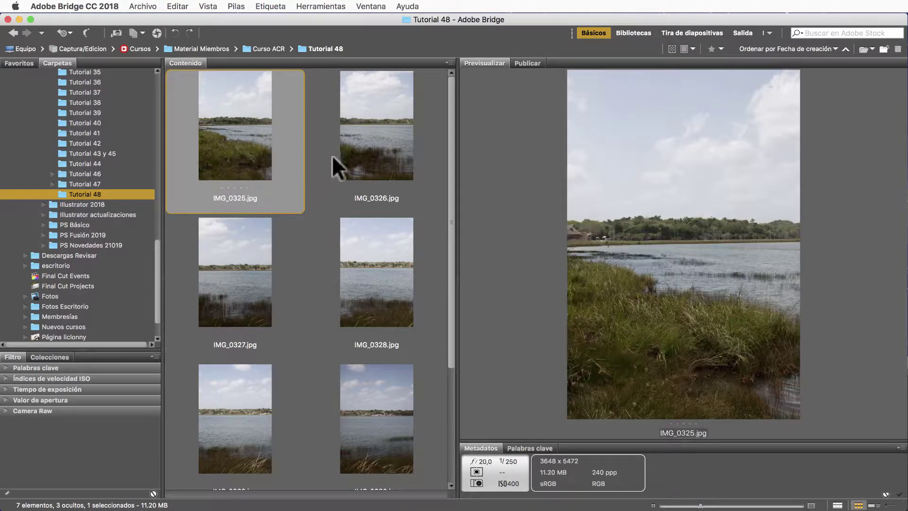
pyautogui.keyDown('shift'); pyautogui.click(355, 151); pyautogui.keyUp('shift')
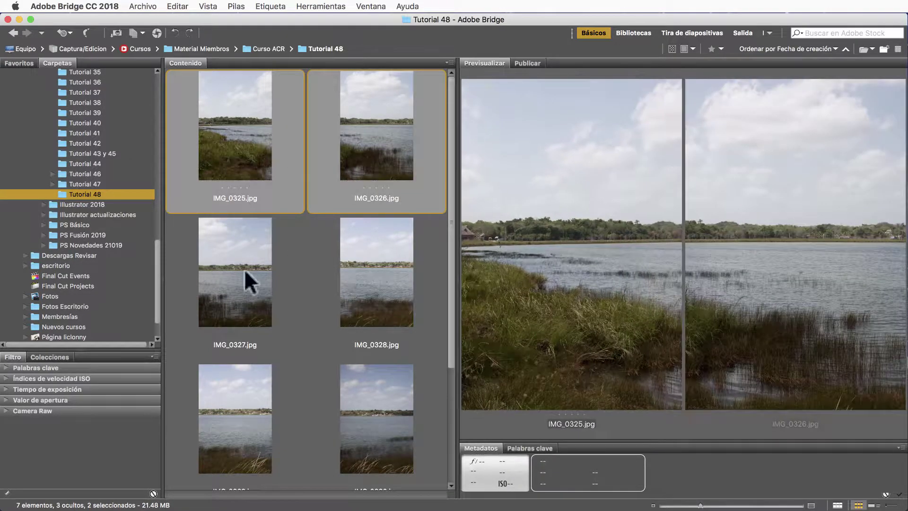
pyautogui.keyDown('shift'); pyautogui.click(225, 288); pyautogui.keyUp('shift')
pyautogui.keyDown('shift'); pyautogui.click(359, 285); pyautogui.keyUp('shift')
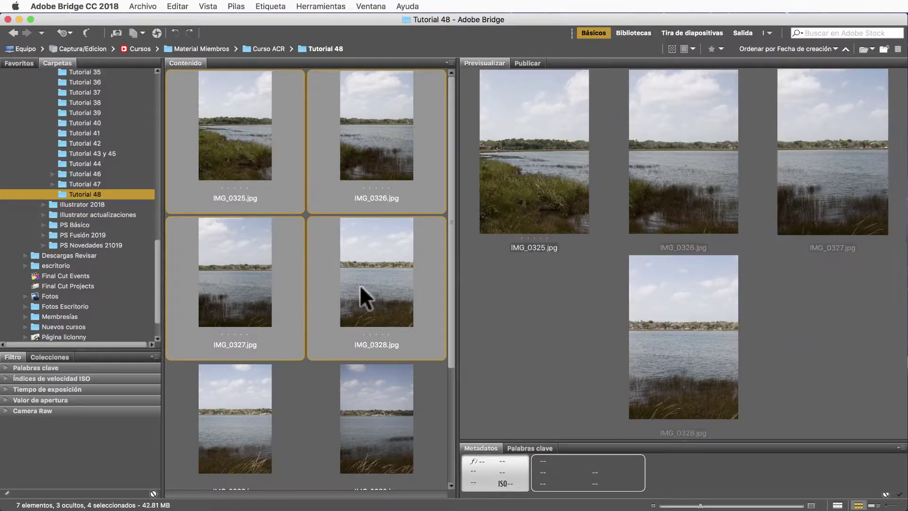
# Add IMG_0329 to IMG_0331 to the selection, then browse and dismiss the Herramientas menu.
pyautogui.scroll(-3, 359, 285)
pyautogui.keyDown('shift'); pyautogui.click(218, 257); pyautogui.keyUp('shift')
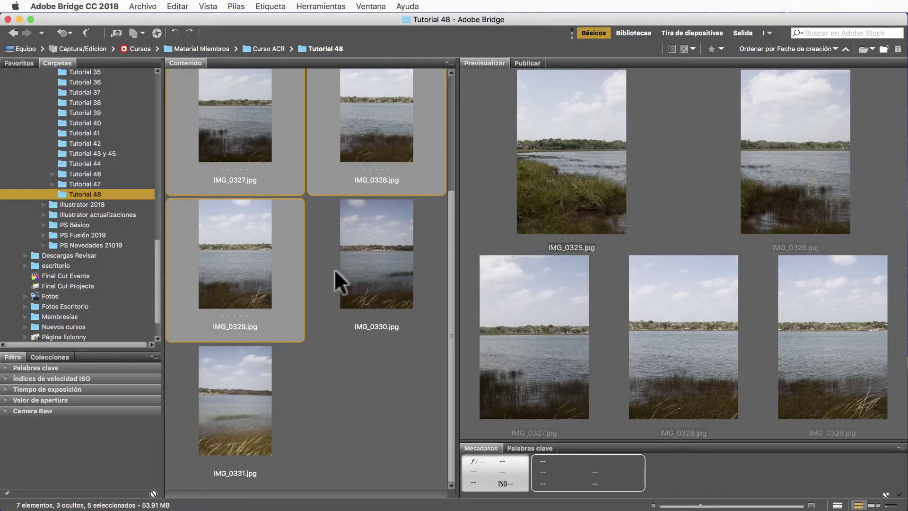
pyautogui.keyDown('shift'); pyautogui.click(349, 269); pyautogui.keyUp('shift')
pyautogui.keyDown('shift'); pyautogui.click(230, 378); pyautogui.keyUp('shift')
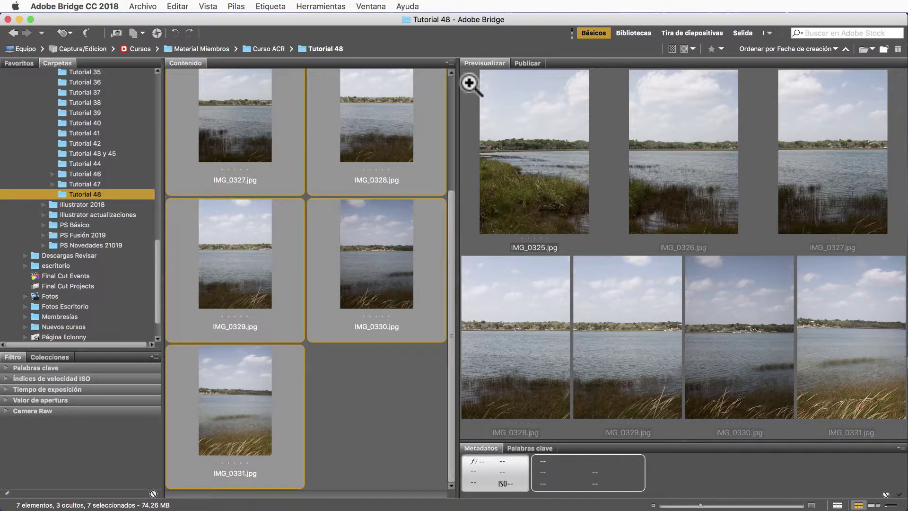
pyautogui.click(331, 7)
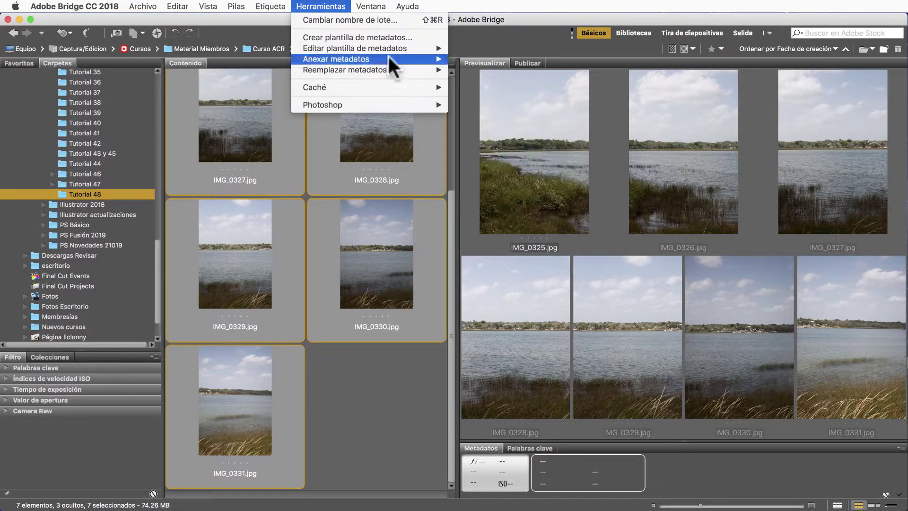
pyautogui.click(333, 6)
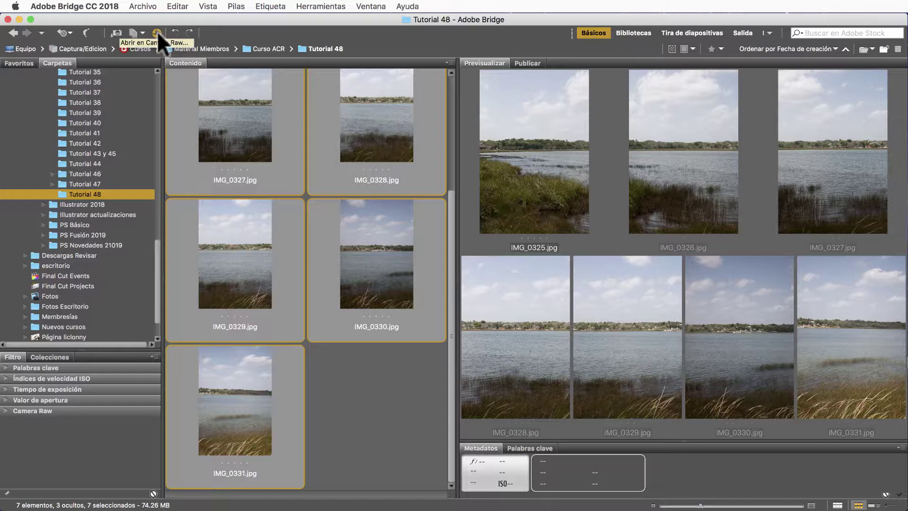
# Open the selected lakeshore photos in Camera Raw and browse the filmstrip.
pyautogui.click(158, 33)
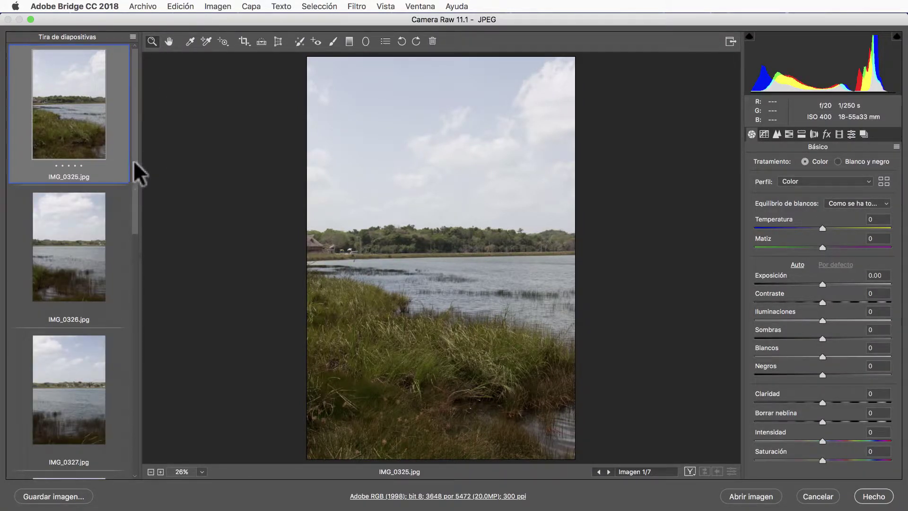
pyautogui.moveTo(134, 171); pyautogui.dragTo(112, 399)
pyautogui.moveTo(134, 324); pyautogui.dragTo(167, 140)
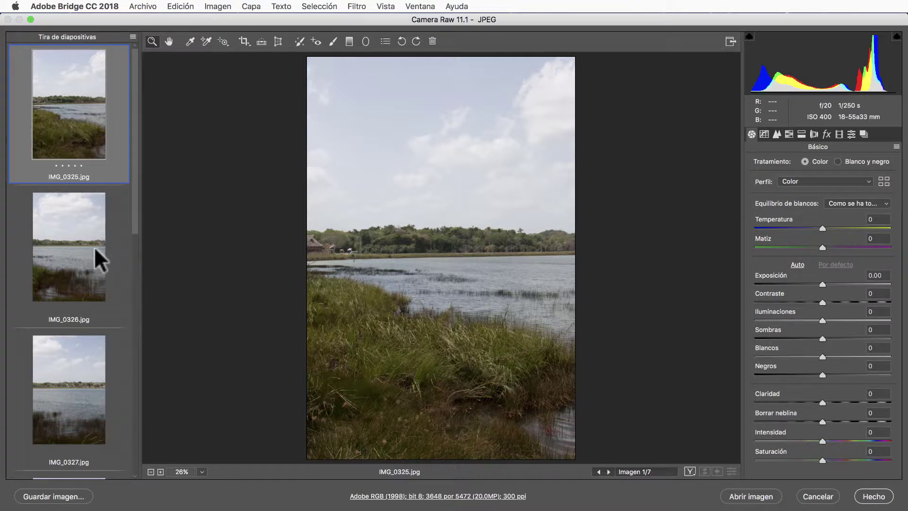
pyautogui.keyDown('shift'); pyautogui.click(98, 255); pyautogui.keyUp('shift')
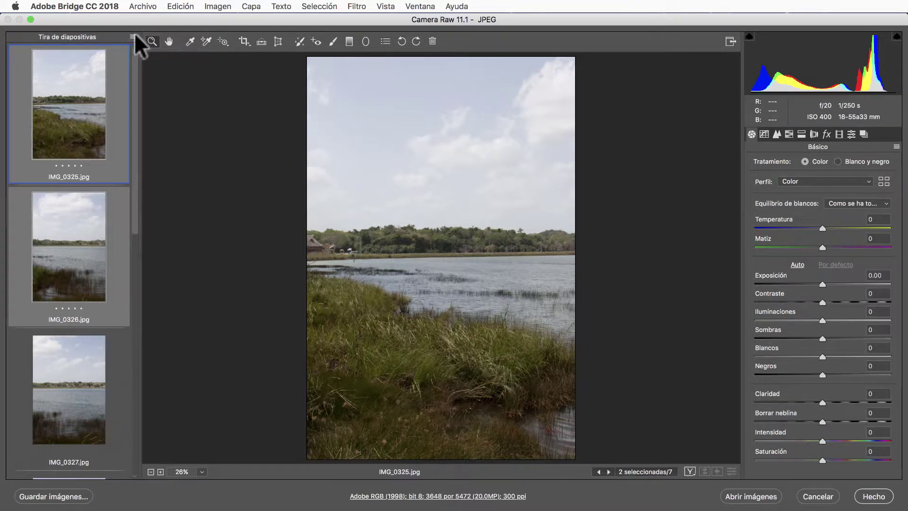
# Select all seven filmstrip photos with Seleccionar todo and reopen the filmstrip menu.
pyautogui.click(133, 38)
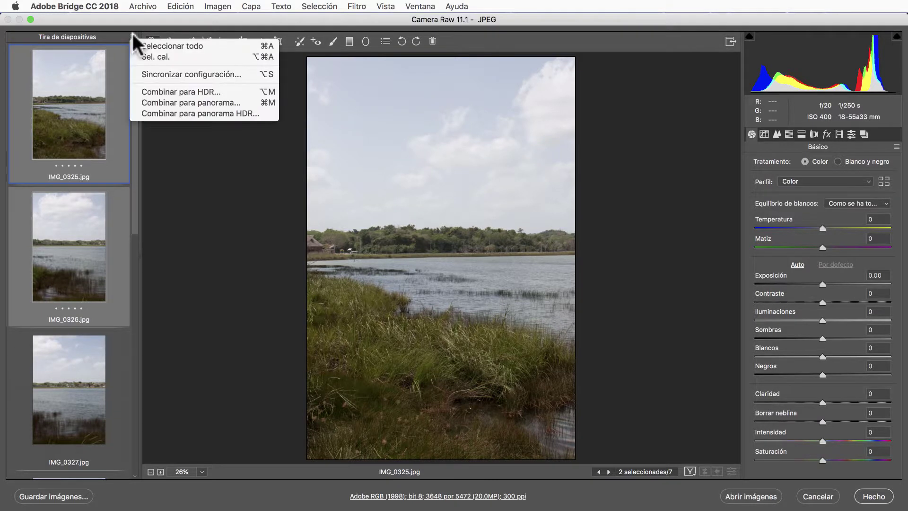
pyautogui.click(159, 46)
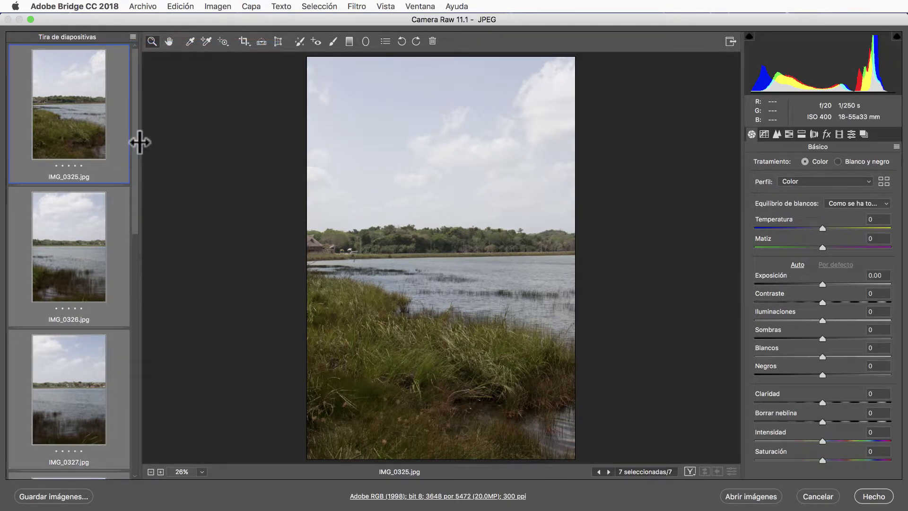
pyautogui.moveTo(135, 142); pyautogui.dragTo(133, 266)
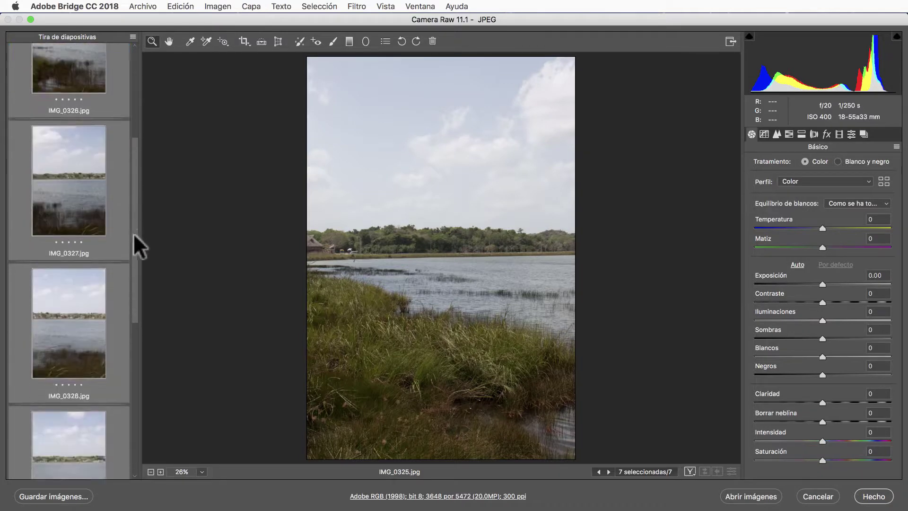
pyautogui.scroll(-3, 116, 385)
pyautogui.scroll(5, 116, 359)
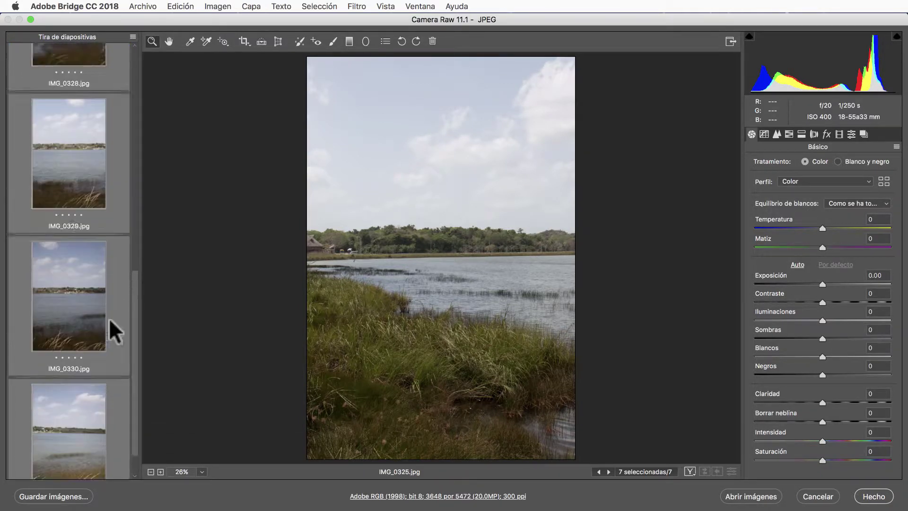
pyautogui.scroll(5, 118, 189)
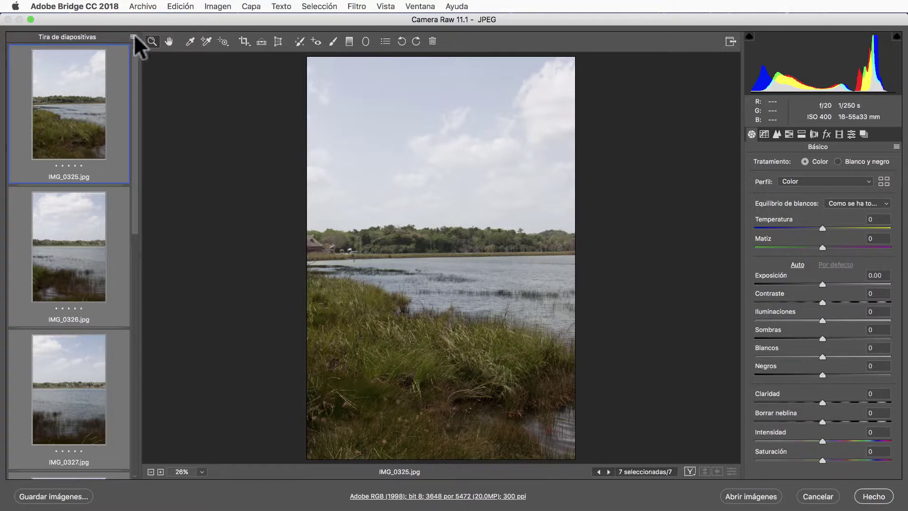
pyautogui.click(132, 37)
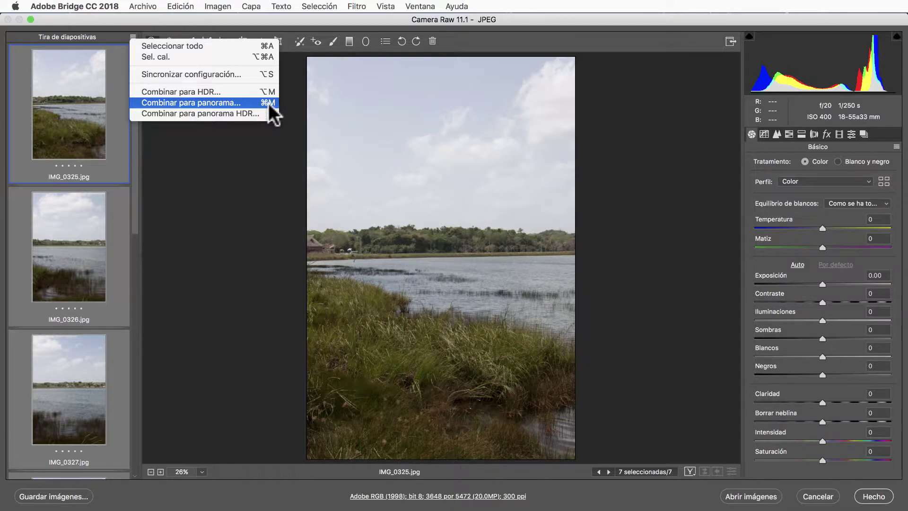
# Preview the panorama merge with Aplicar tono automático unchecked and Recorte automático left off.
pyautogui.click(239, 103)
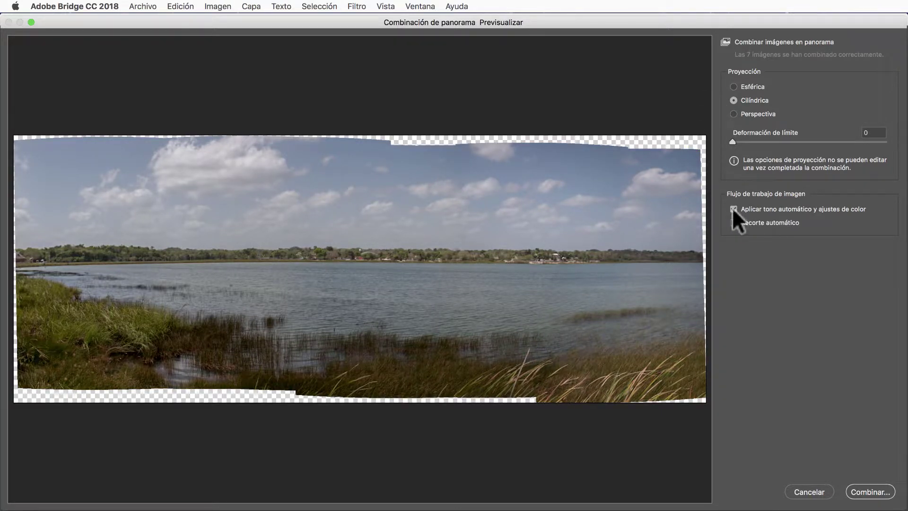
pyautogui.click(733, 209)
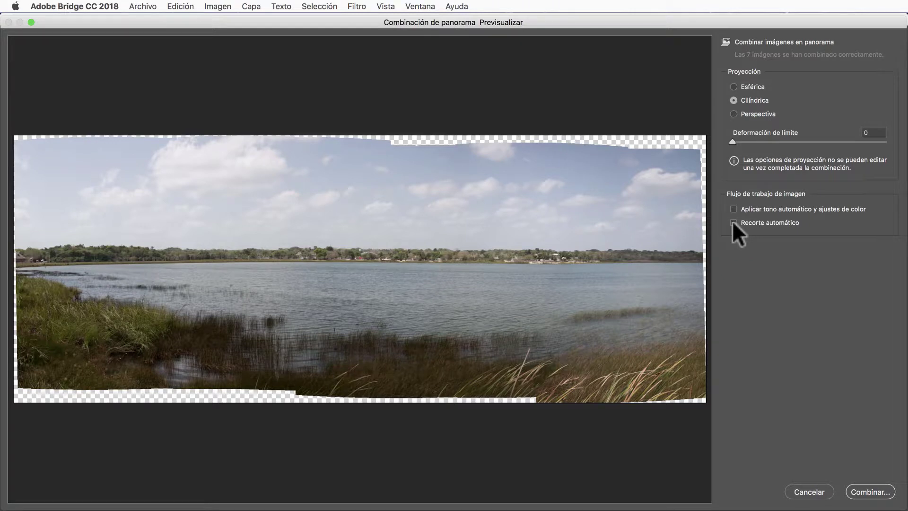
pyautogui.click(733, 222)
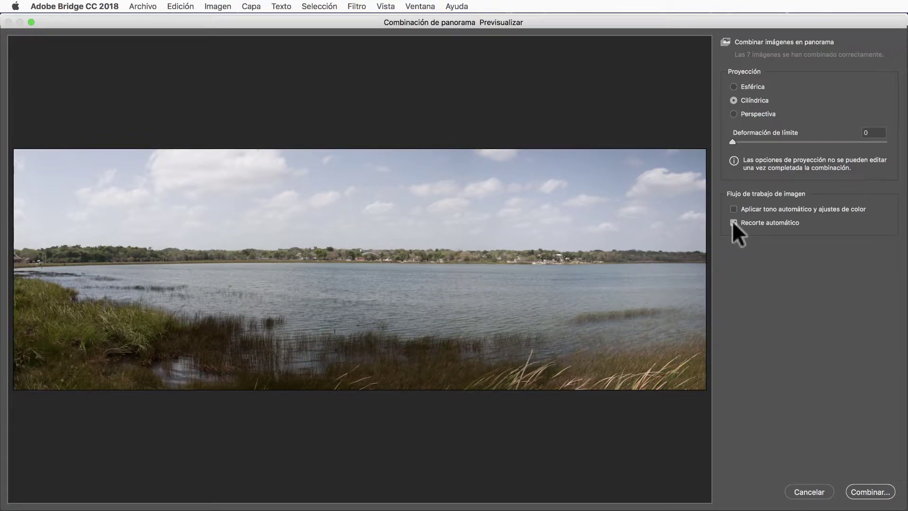
pyautogui.click(733, 222)
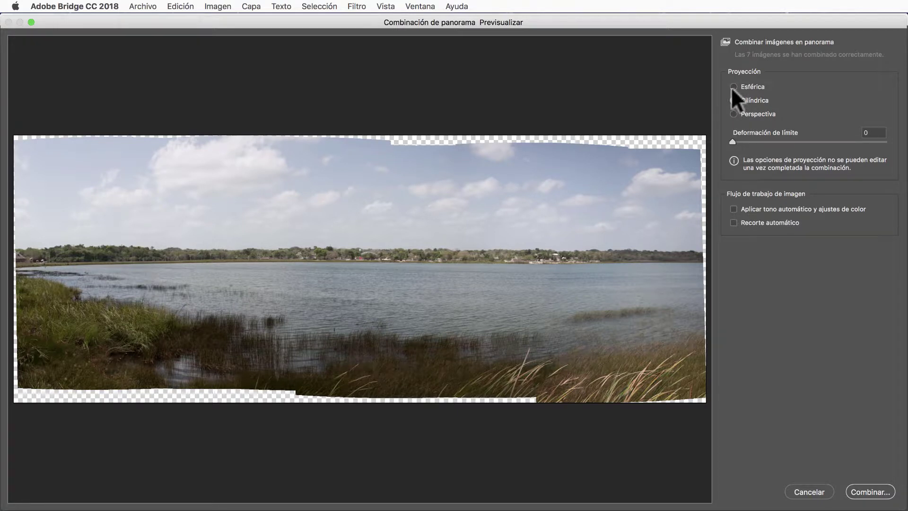
pyautogui.click(733, 87)
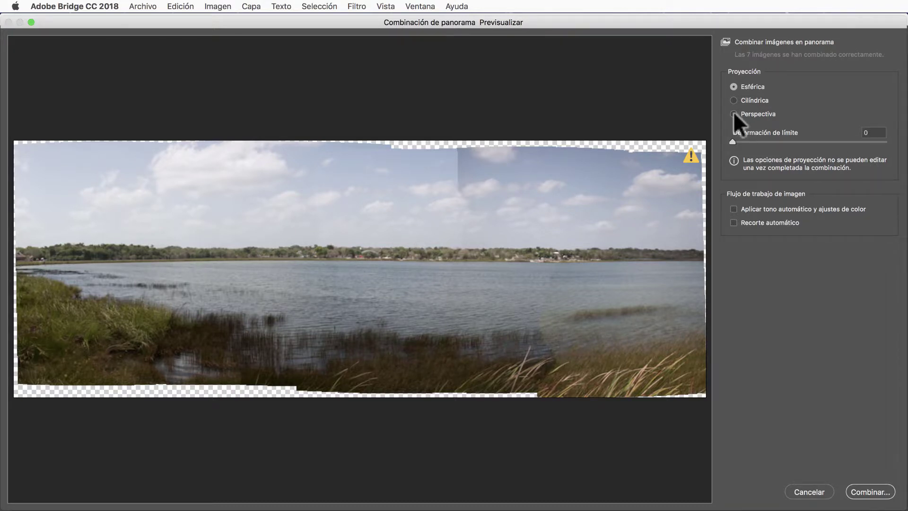
pyautogui.click(733, 114)
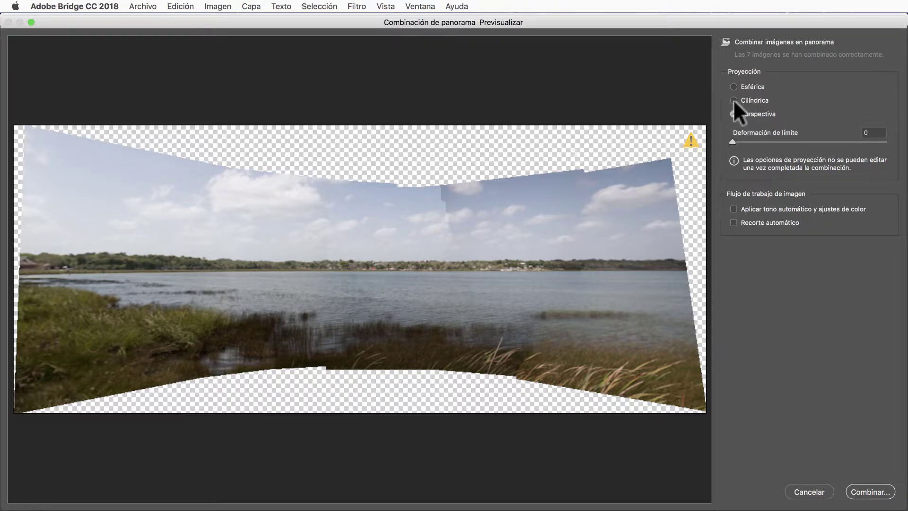
pyautogui.click(733, 100)
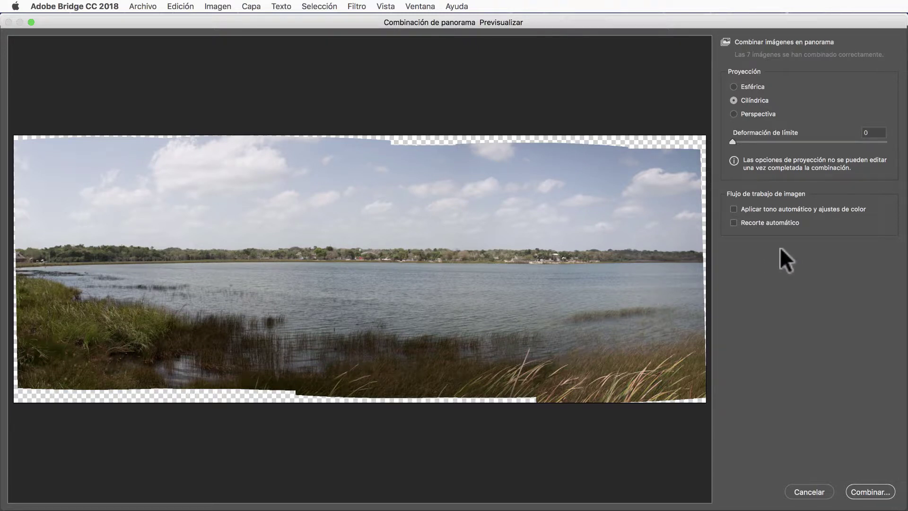
pyautogui.click(734, 222)
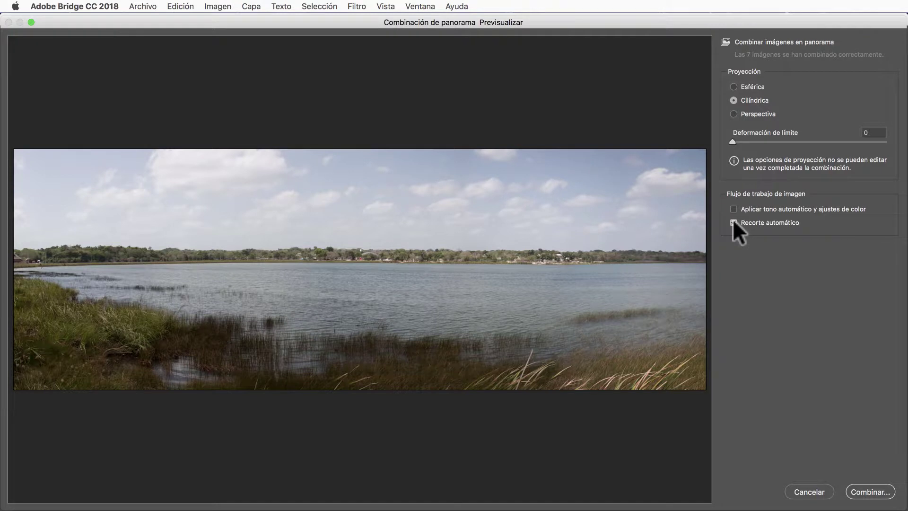
pyautogui.click(733, 223)
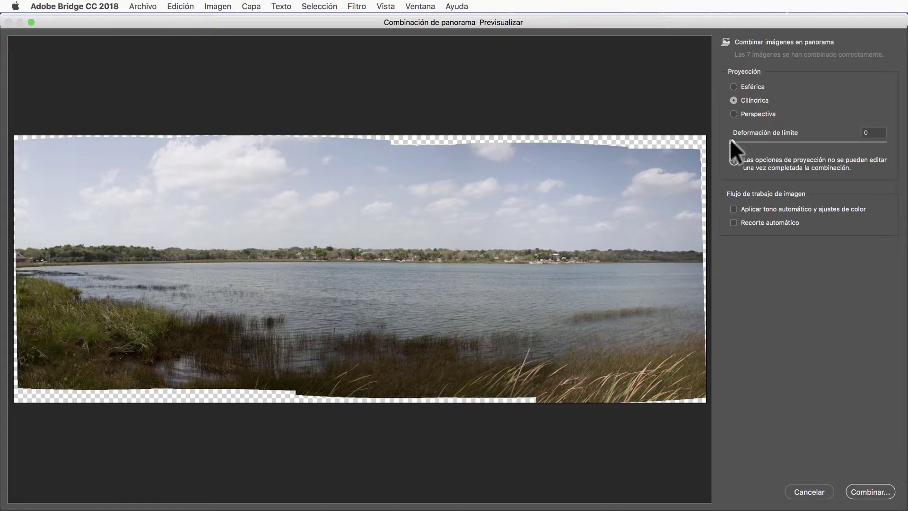
# Set Deformación de límite to 100 and re-enable Aplicar tono automático y ajustes de color.
pyautogui.click(730, 140)
pyautogui.moveTo(731, 140); pyautogui.dragTo(884, 159)
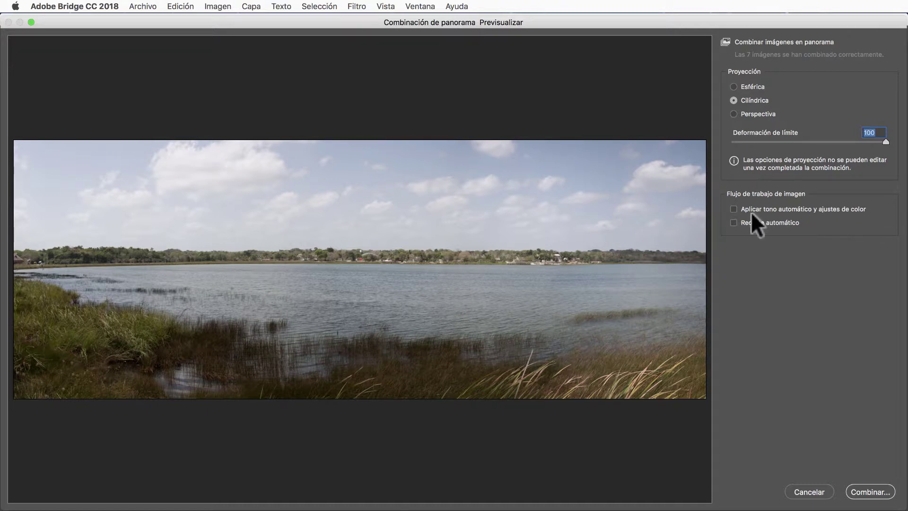
pyautogui.click(733, 209)
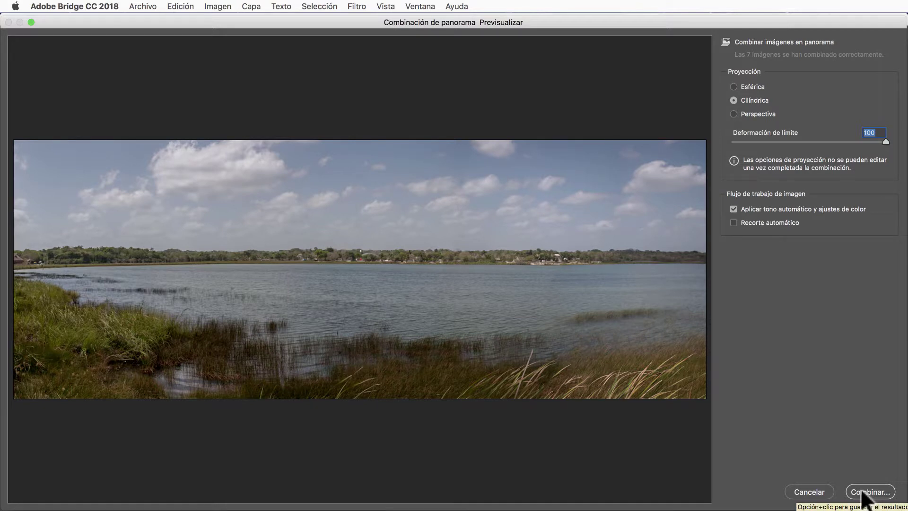
# Merge the panorama, rename the suggested file to Panorámica Cobá, and save the DNG in Tutorial 48.
pyautogui.click(863, 494)
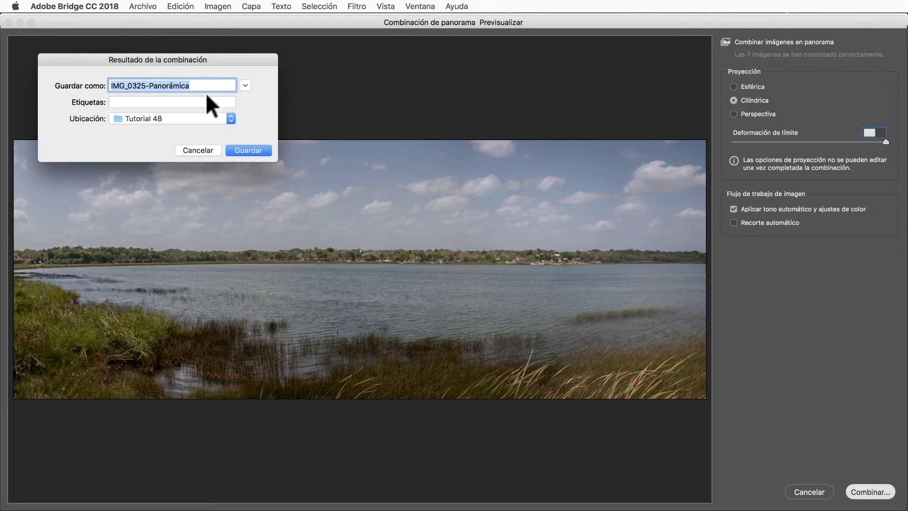
pyautogui.click(195, 85)
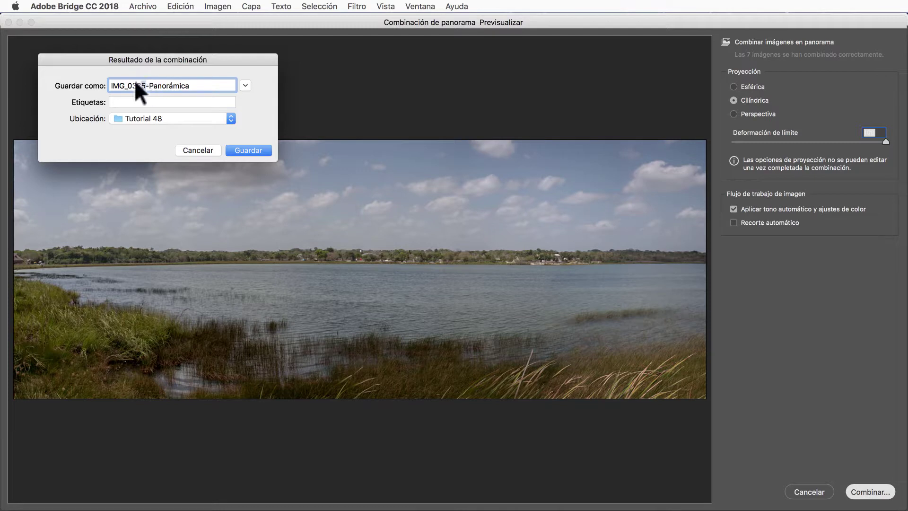
pyautogui.press('BackSpace')
pyautogui.press('Delete')
pyautogui.write('Cob´')
pyautogui.write('a')
pyautogui.click(245, 150)
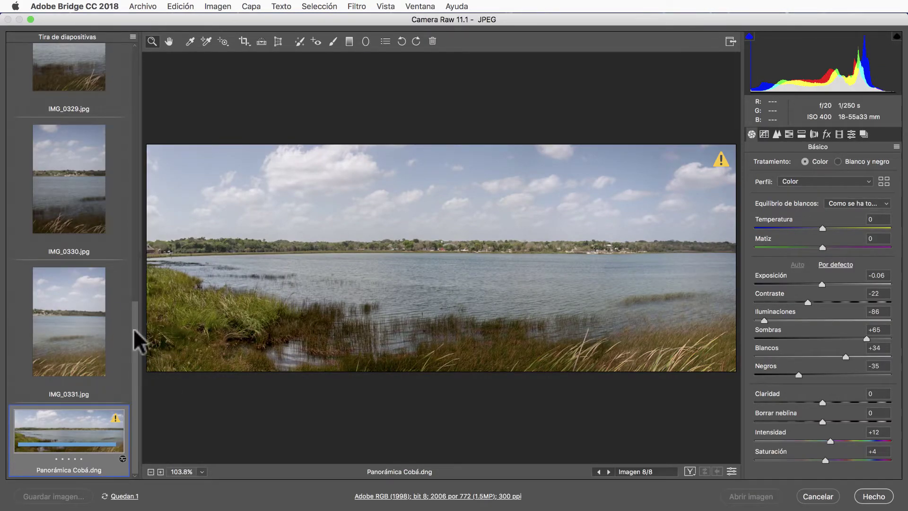
# Raise the panorama's Exposure to +0.15 and Whites to +49.
pyautogui.moveTo(134, 338)
pyautogui.mouseDown()
pyautogui.moveTo(158, 125)
pyautogui.moveTo(133, 432)
pyautogui.mouseUp()
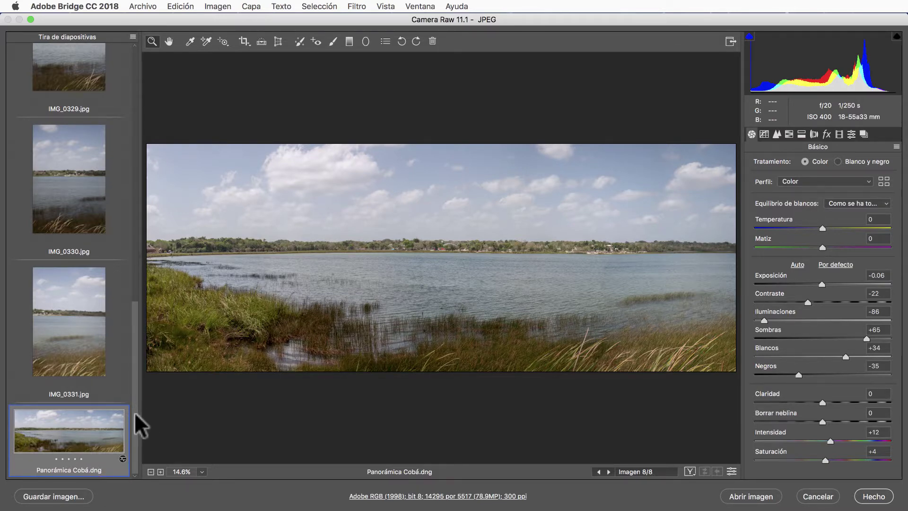
pyautogui.moveTo(136, 415); pyautogui.dragTo(172, 137)
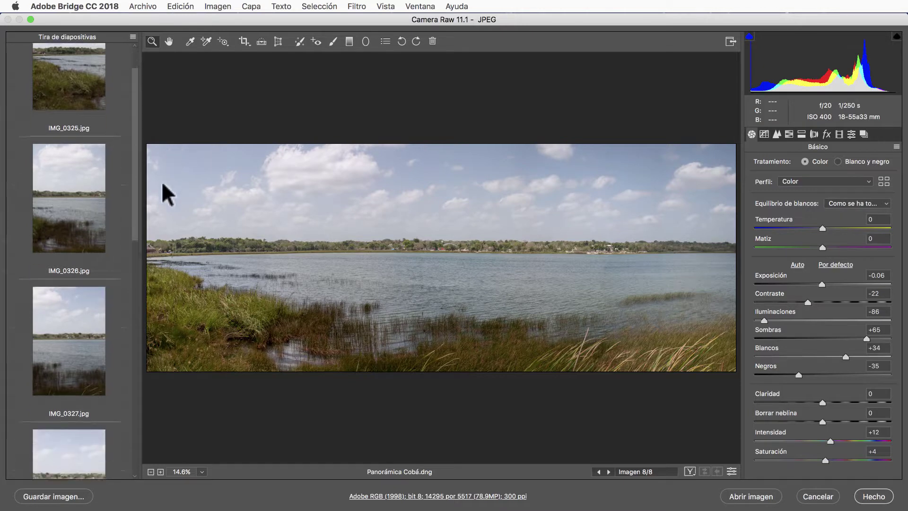
pyautogui.scroll(-10, 71, 379)
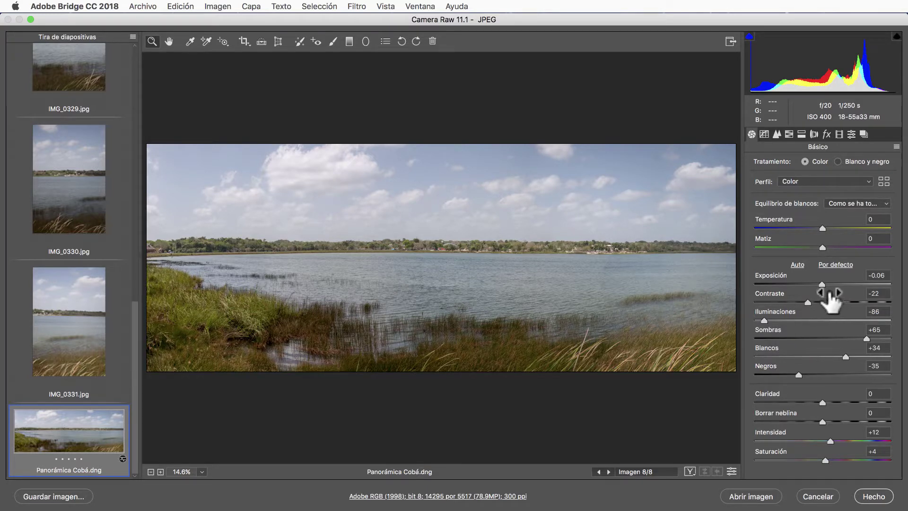
pyautogui.moveTo(821, 283)
pyautogui.mouseDown()
pyautogui.moveTo(849, 303)
pyautogui.moveTo(833, 303)
pyautogui.mouseUp()
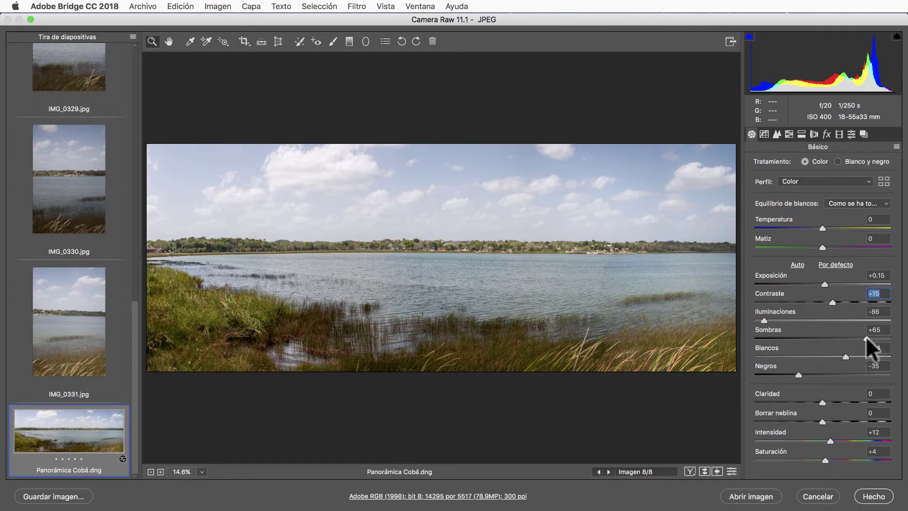
pyautogui.press('shift')
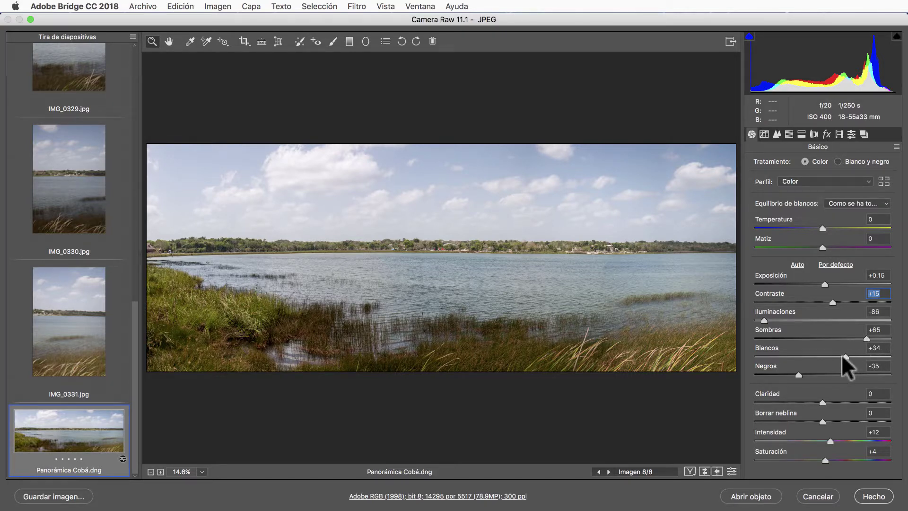
pyautogui.moveTo(845, 357); pyautogui.dragTo(855, 356)
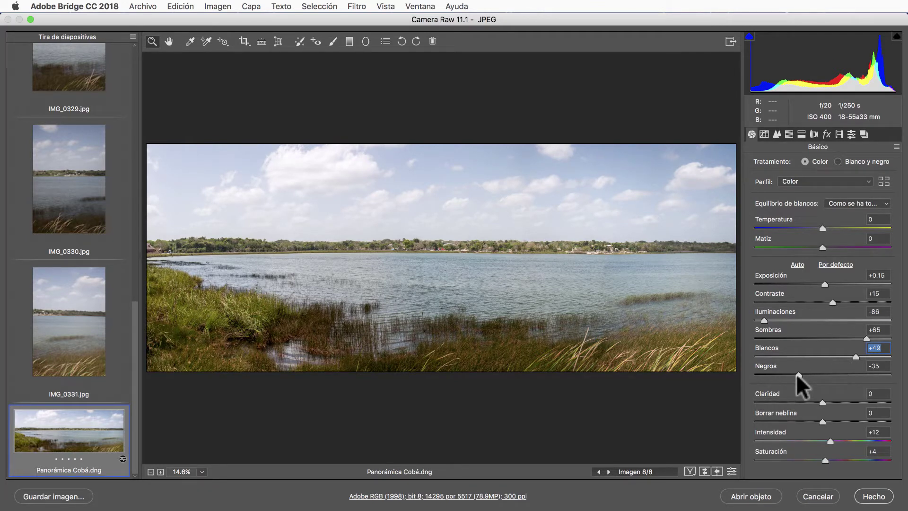
# Set Blacks -43, Shadows +70, Clarity +44, Dehaze +13, and boost Vibrance toward +35.
pyautogui.moveTo(797, 374); pyautogui.dragTo(797, 374)
pyautogui.press('super+z')
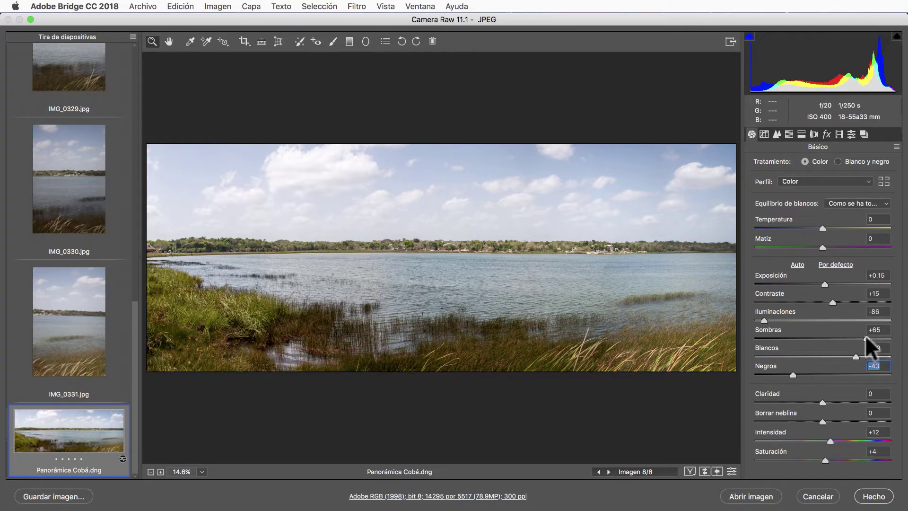
pyautogui.moveTo(865, 339); pyautogui.dragTo(848, 337)
pyautogui.moveTo(823, 402); pyautogui.dragTo(858, 402)
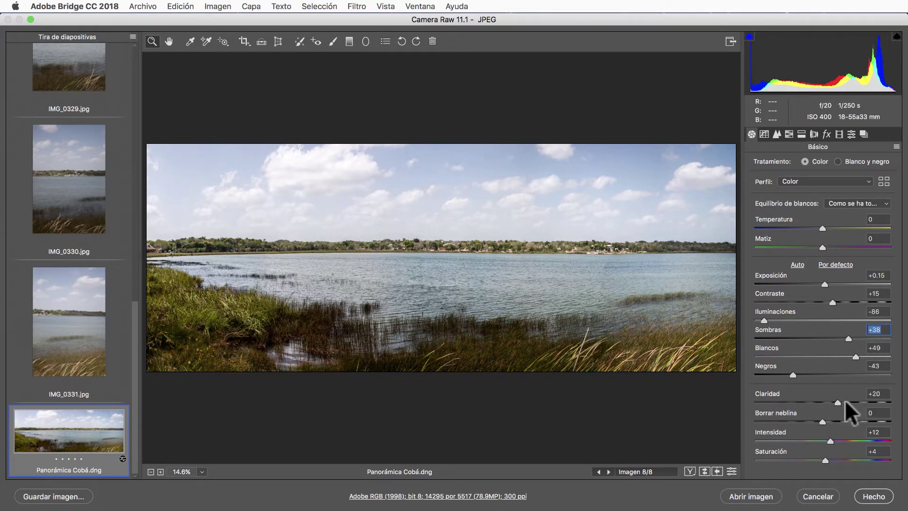
pyautogui.moveTo(859, 403); pyautogui.dragTo(852, 402)
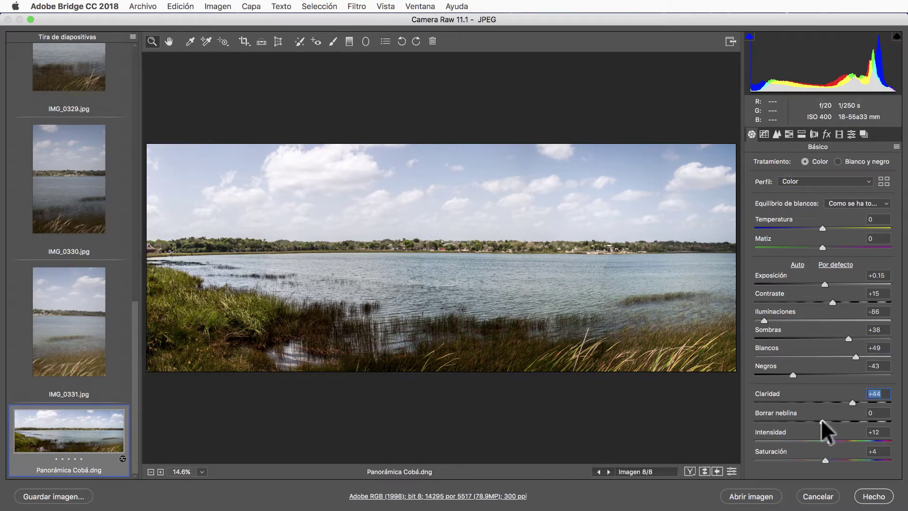
pyautogui.moveTo(823, 421)
pyautogui.mouseDown()
pyautogui.moveTo(841, 421)
pyautogui.moveTo(820, 421)
pyautogui.moveTo(831, 422)
pyautogui.mouseUp()
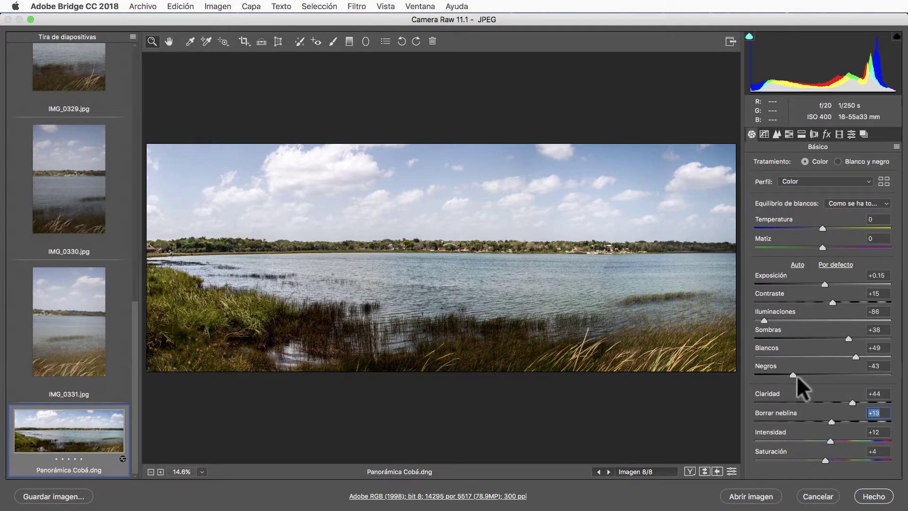
pyautogui.moveTo(847, 337); pyautogui.dragTo(869, 336)
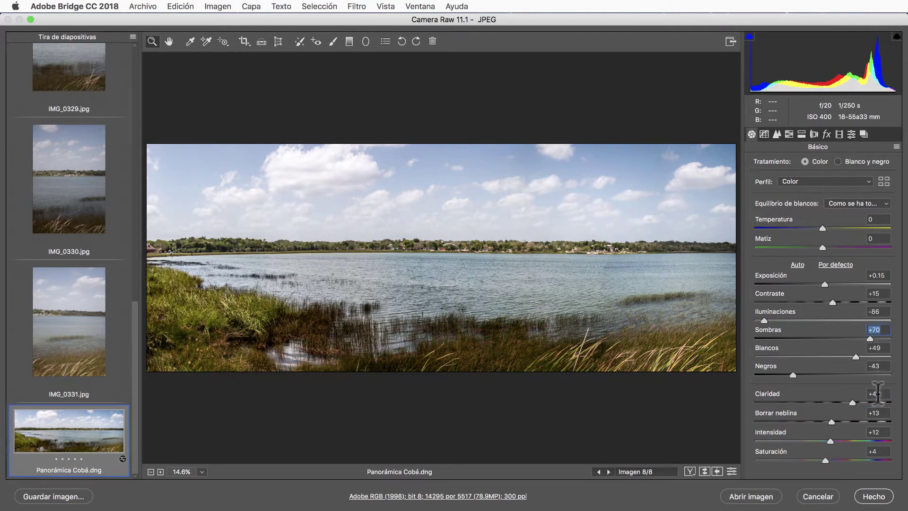
pyautogui.moveTo(830, 440)
pyautogui.mouseDown()
pyautogui.moveTo(846, 441)
pyautogui.moveTo(834, 460)
pyautogui.mouseUp()
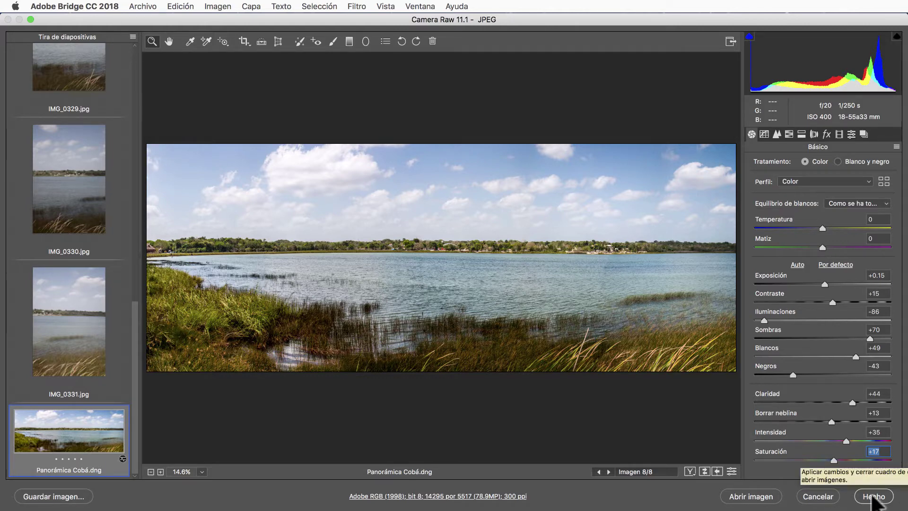
# Close Camera Raw with Hecho, click through the thumbnails, and reselect Panorámica Cobá.dng.
pyautogui.click(873, 497)
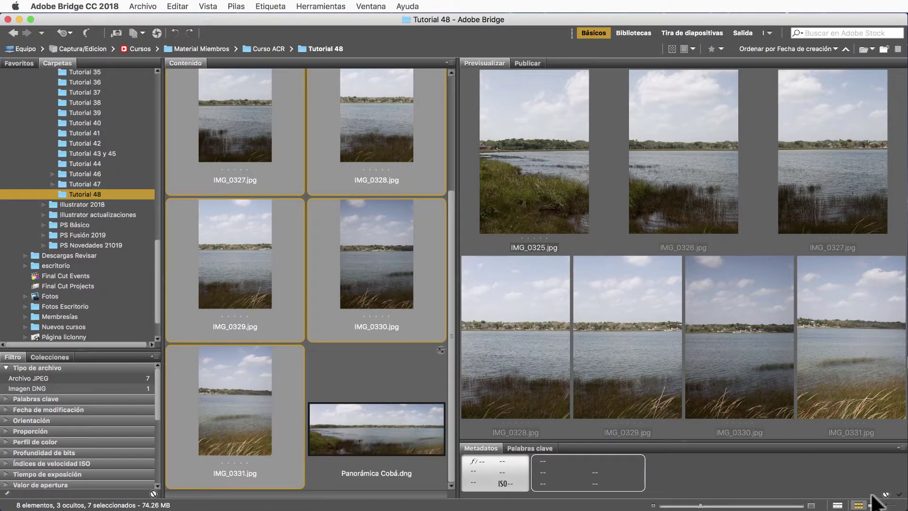
pyautogui.click(393, 376)
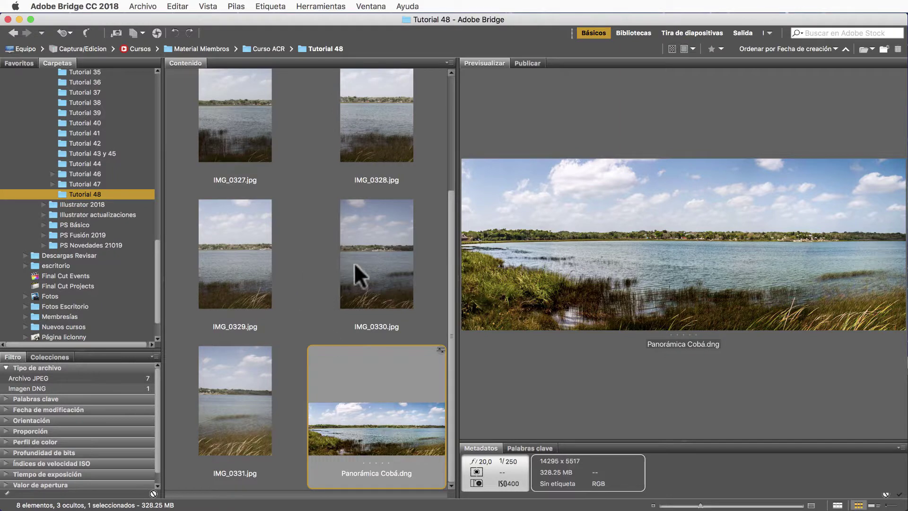
pyautogui.click(237, 112)
pyautogui.rightClick(371, 124)
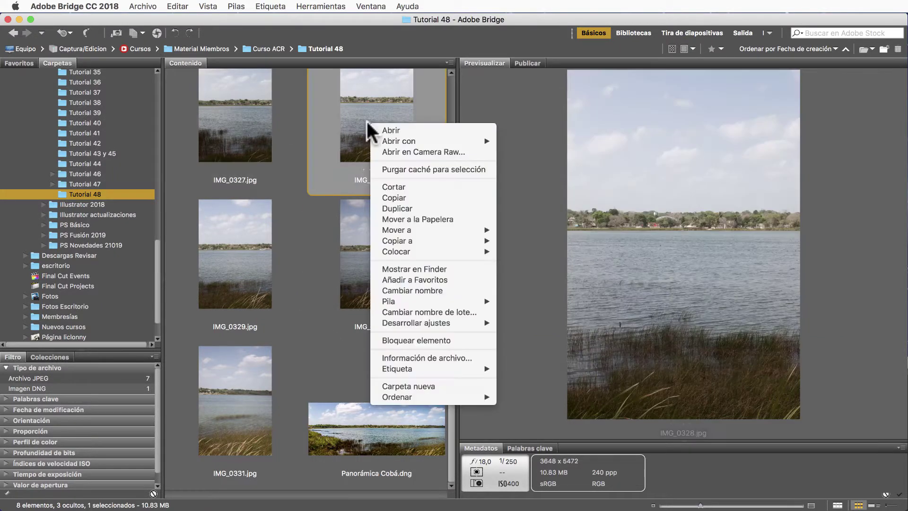
pyautogui.click(234, 237)
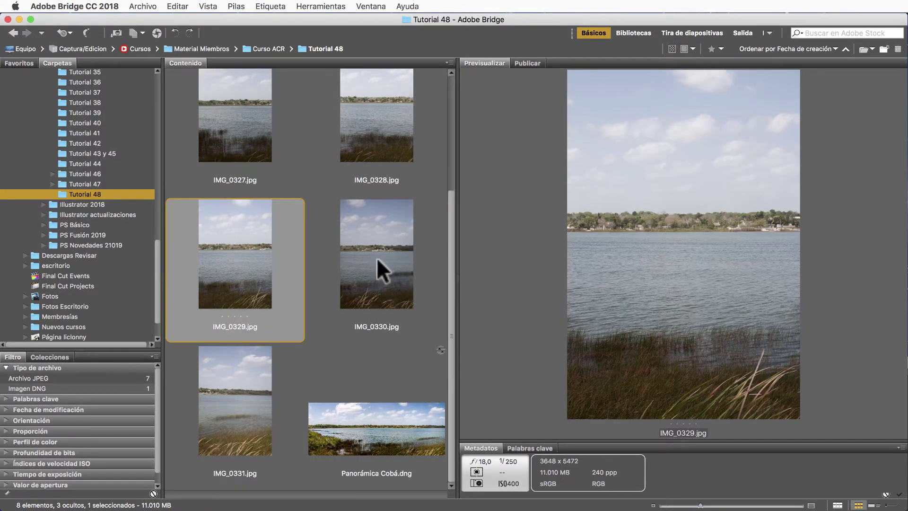
pyautogui.rightClick(377, 258)
pyautogui.click(252, 384)
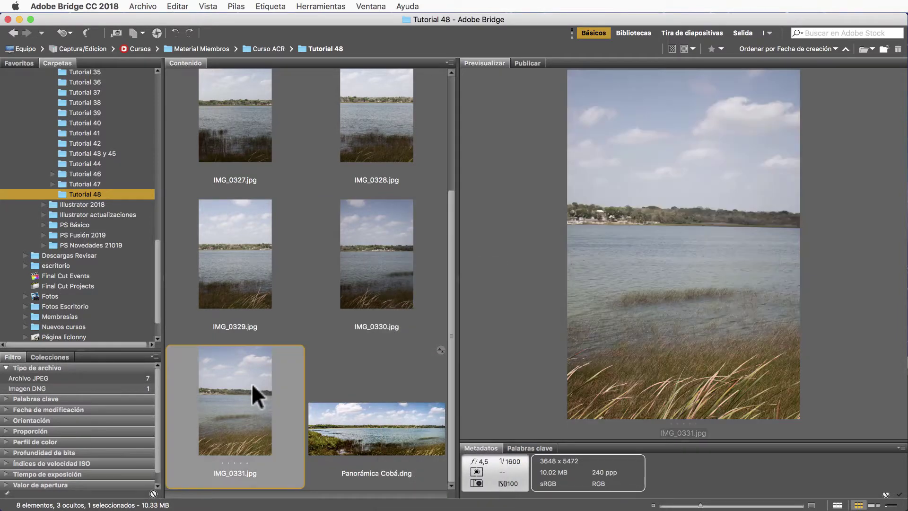
pyautogui.rightClick(370, 414)
pyautogui.click(369, 415)
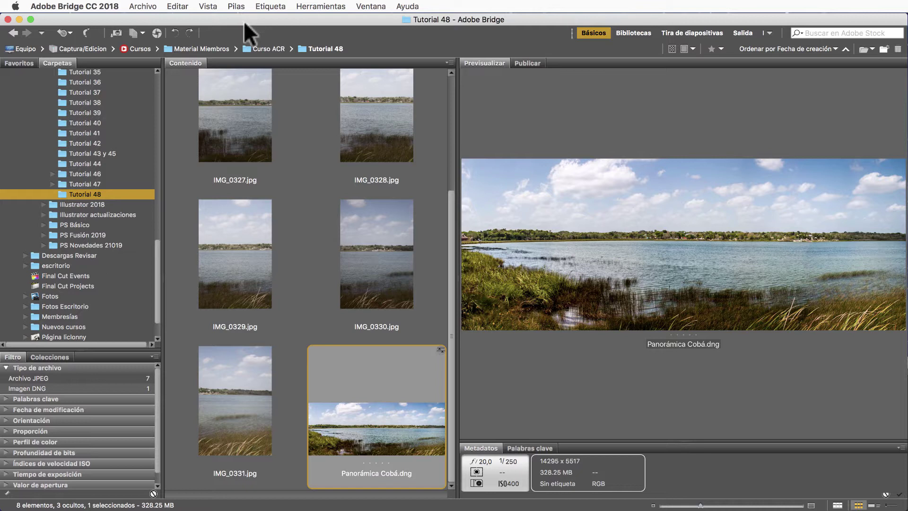
pyautogui.click(157, 32)
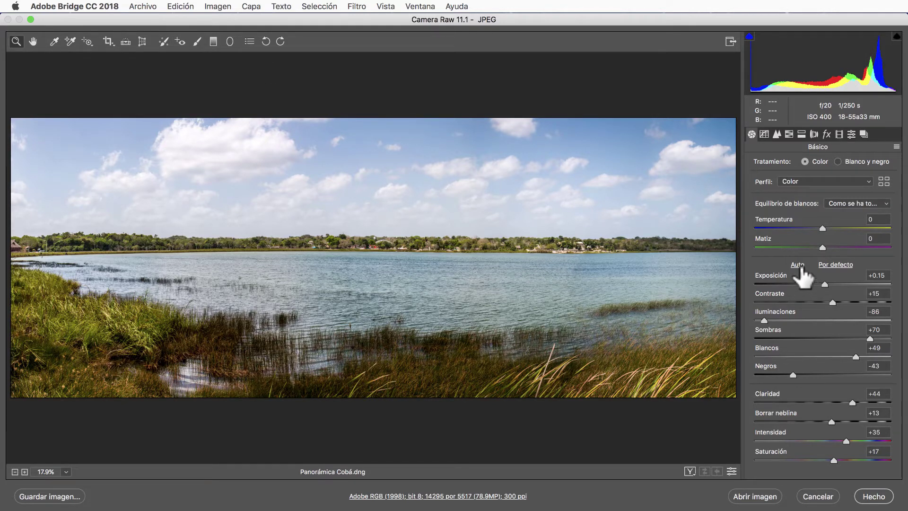
pyautogui.click(797, 265)
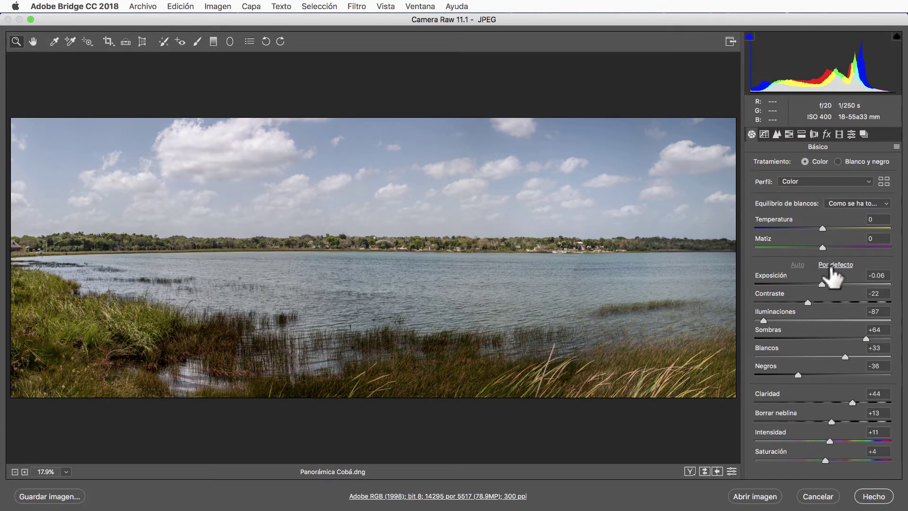
pyautogui.click(832, 265)
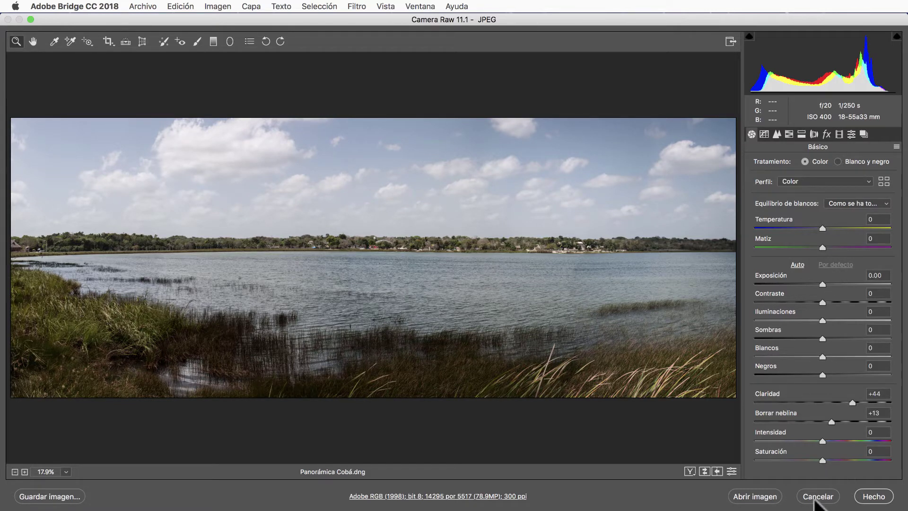
pyautogui.click(817, 495)
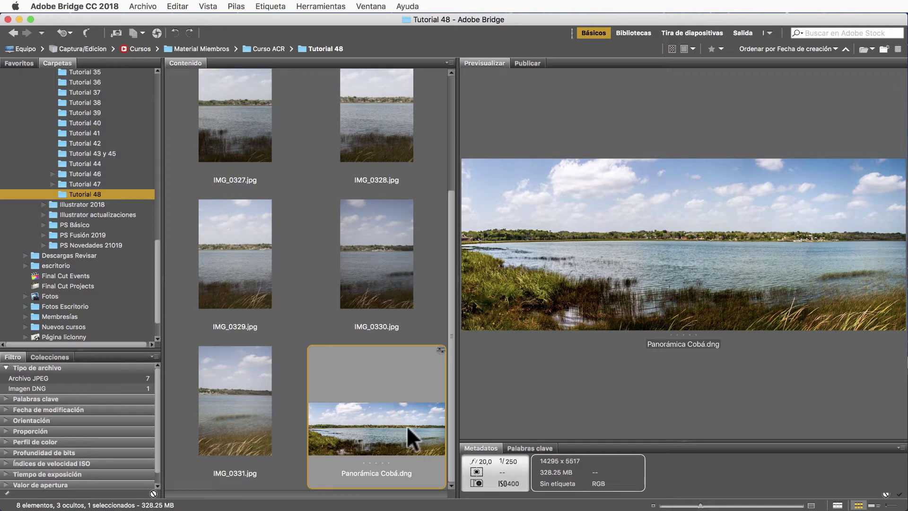
# Open Panorámica Cobá.dng from Bridge into Photoshop using Camera Raw's Abrir imagen.
pyautogui.doubleClick(406, 425)
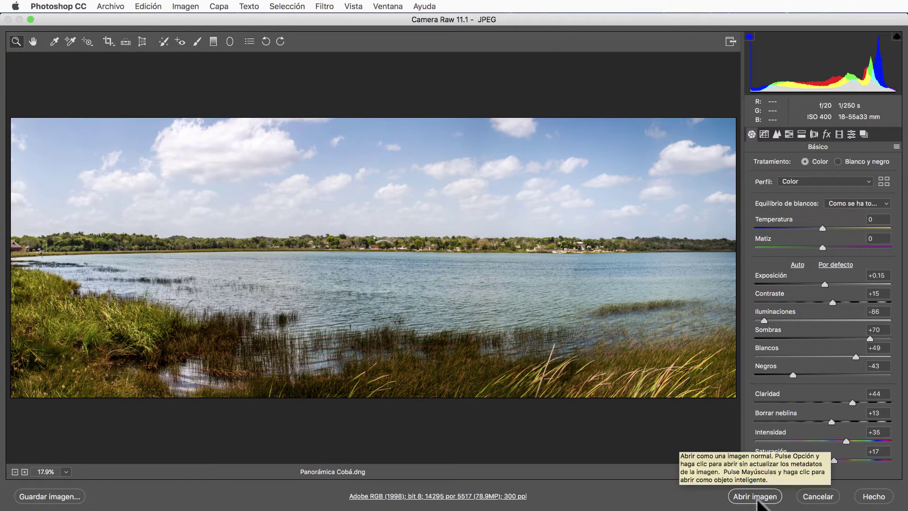
pyautogui.click(755, 496)
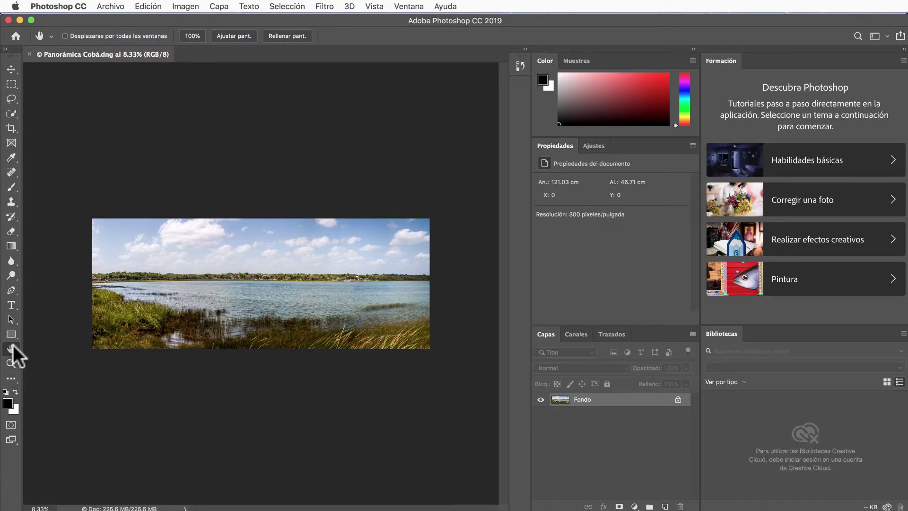
# Zoom the panorama view in from 8.33% to about 11.7%.
pyautogui.press('super+plus')
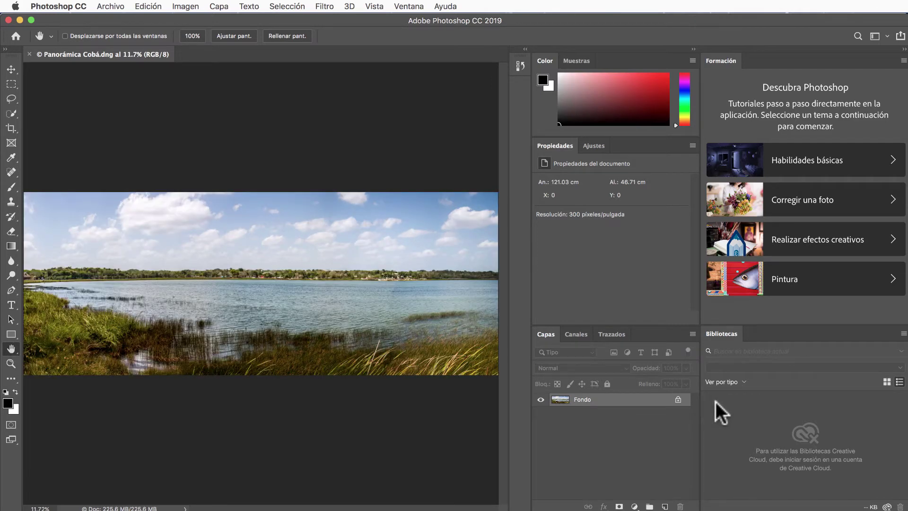